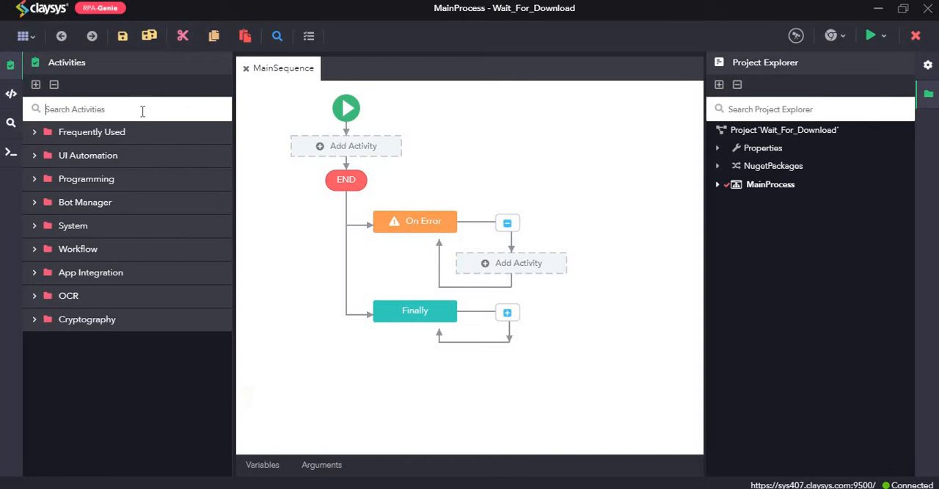
pyautogui.write('opem')
pyautogui.write('brows')
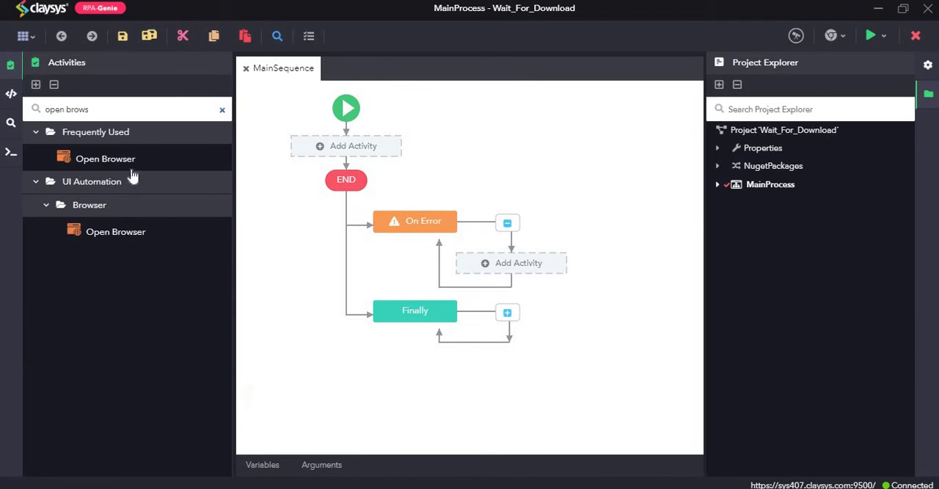
pyautogui.moveTo(130, 163); pyautogui.dragTo(381, 176)
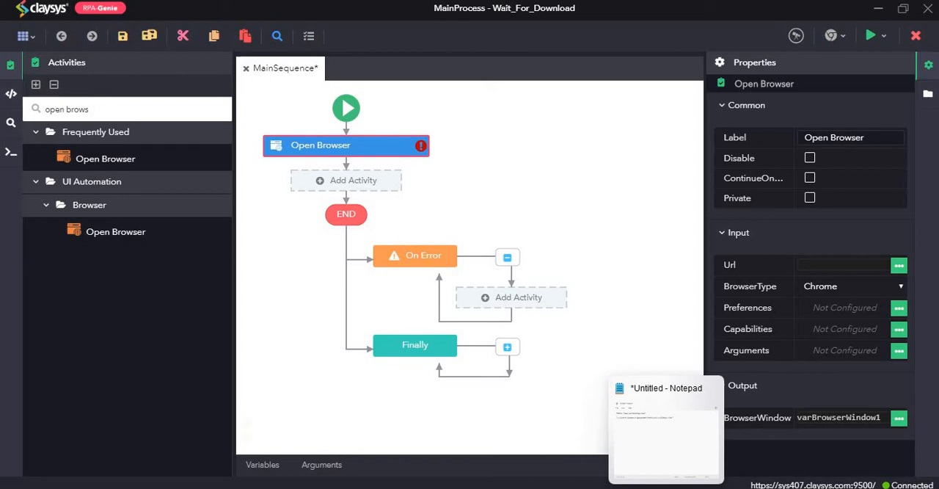
pyautogui.click(666, 433)
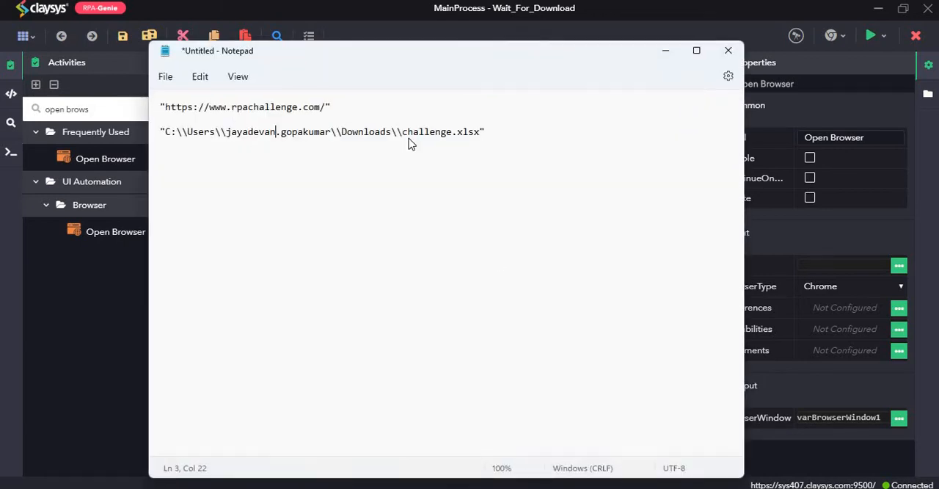
pyautogui.moveTo(346, 110); pyautogui.dragTo(160, 107)
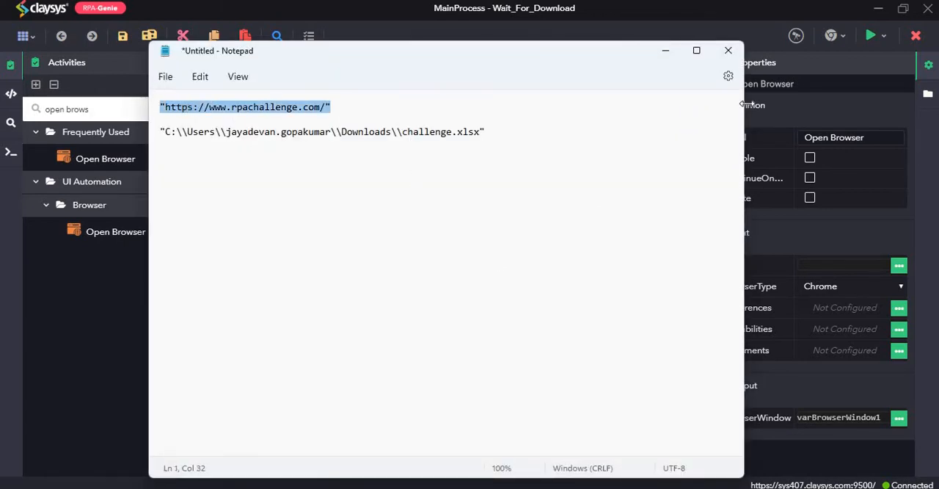
pyautogui.click(665, 50)
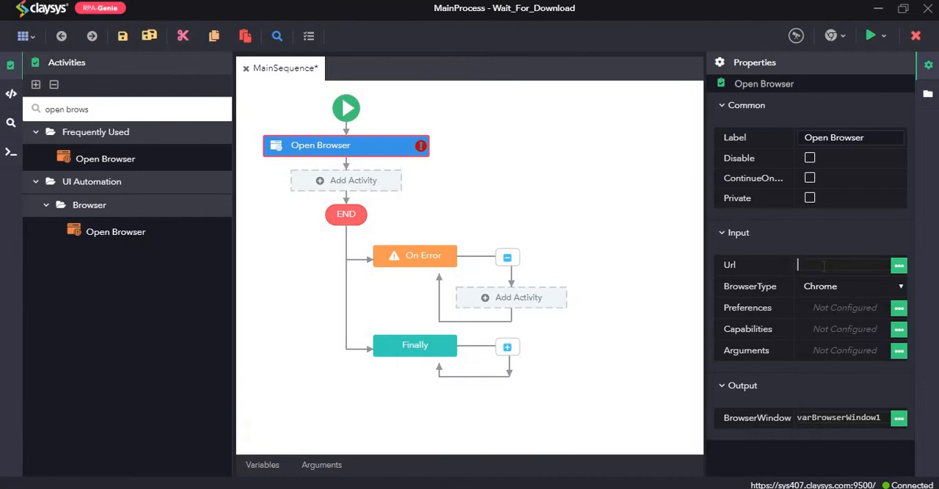
pyautogui.hotkey('ctrl', 'v')
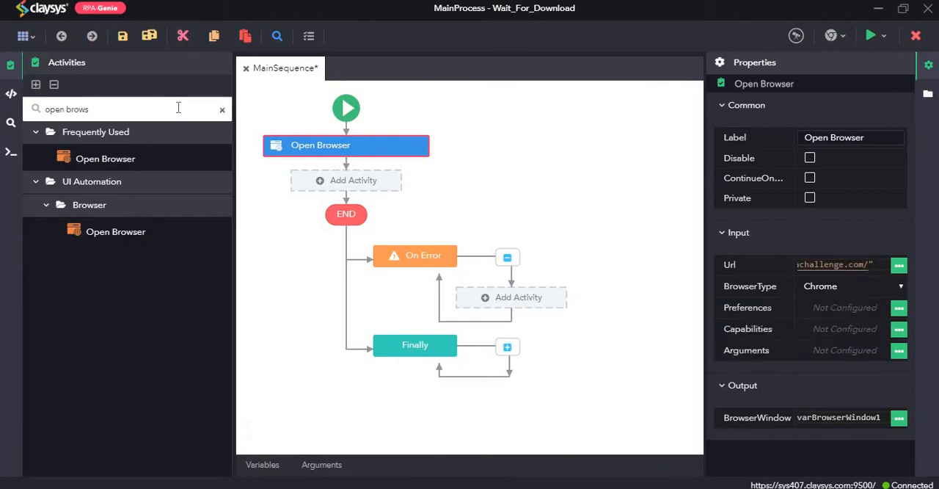
# Place a Maximize activity below Open Browser, targeting the opened browser window.
pyautogui.click(222, 109)
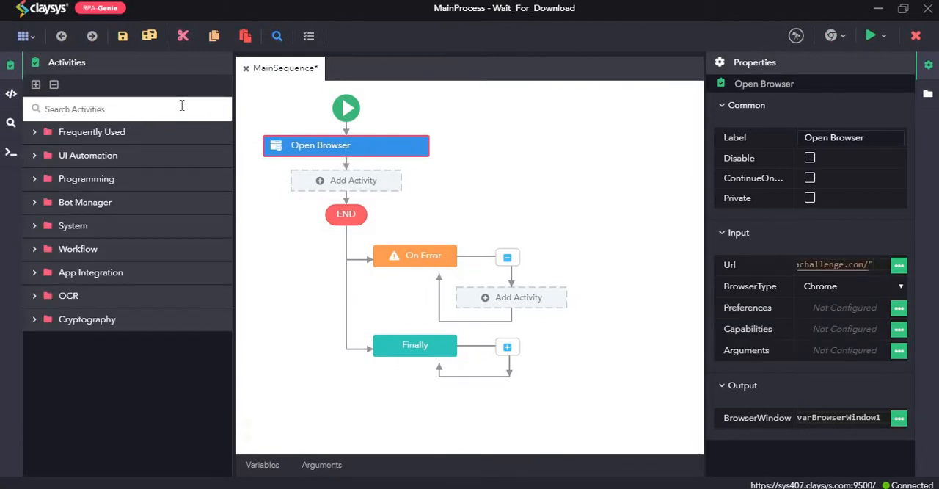
pyautogui.write('max')
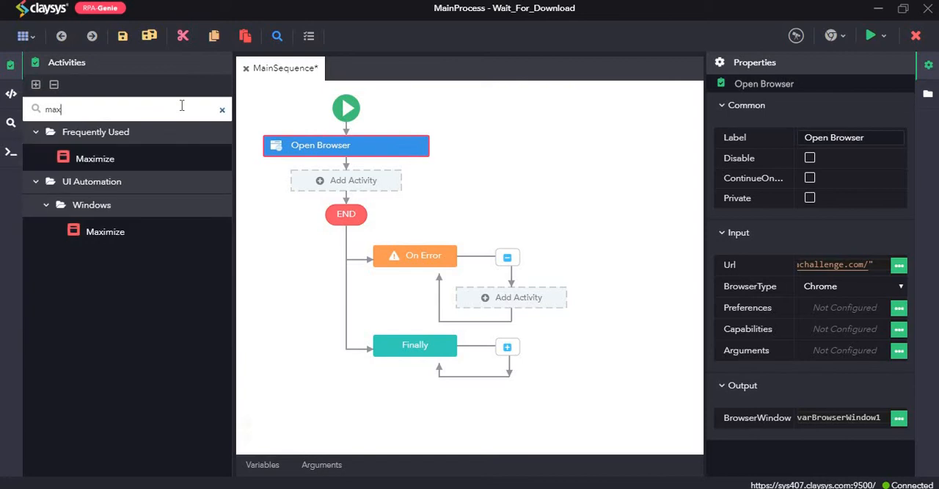
pyautogui.moveTo(143, 163); pyautogui.dragTo(342, 180)
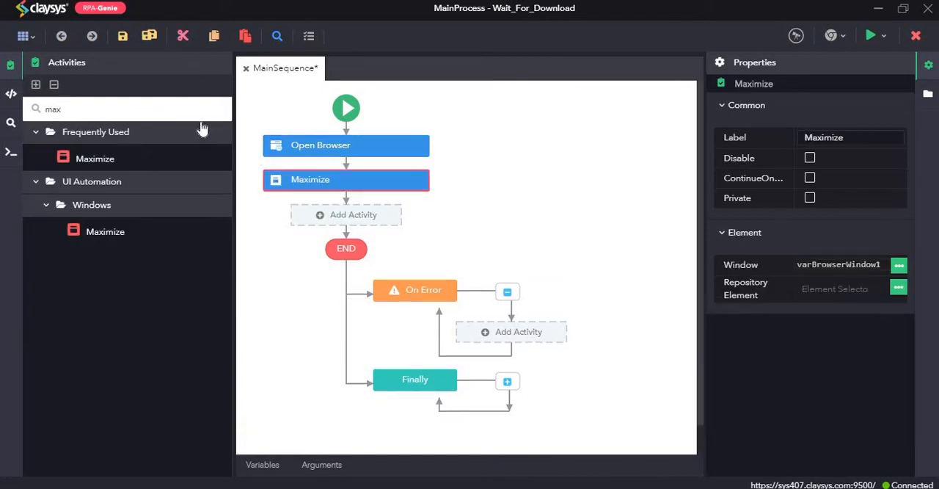
pyautogui.click(223, 110)
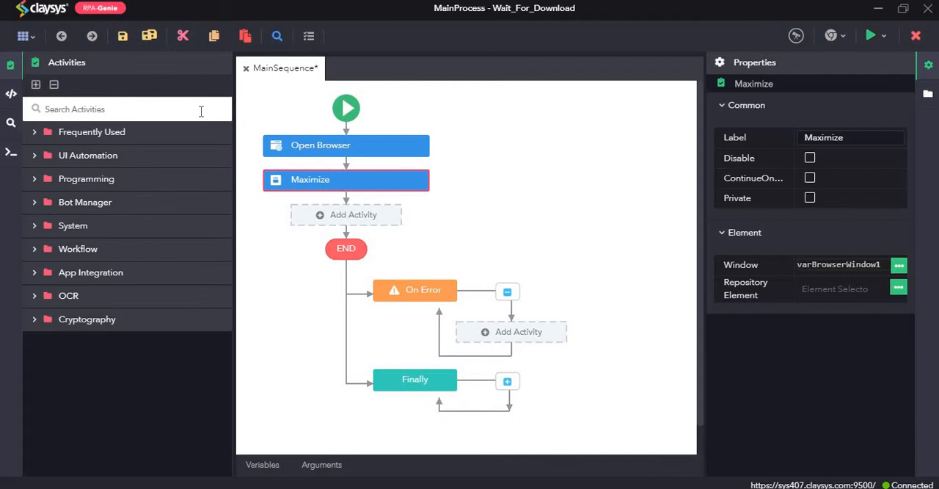
pyautogui.write('cli')
pyautogui.write('ck')
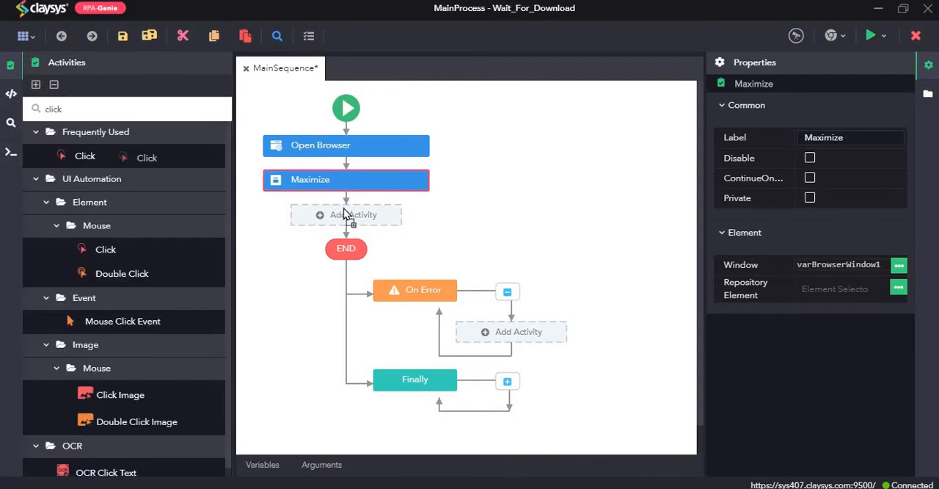
# Place a Click activity below Maximize, not yet indicated.
pyautogui.moveTo(125, 154); pyautogui.dragTo(343, 216)
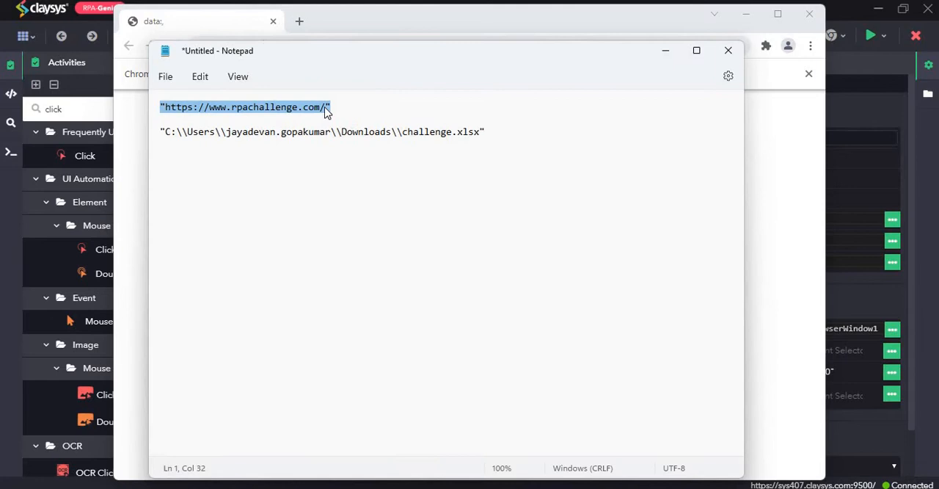
# Navigate the controlled Chrome window to rpachallenge.com without quotes and maximize it.
pyautogui.click(660, 30)
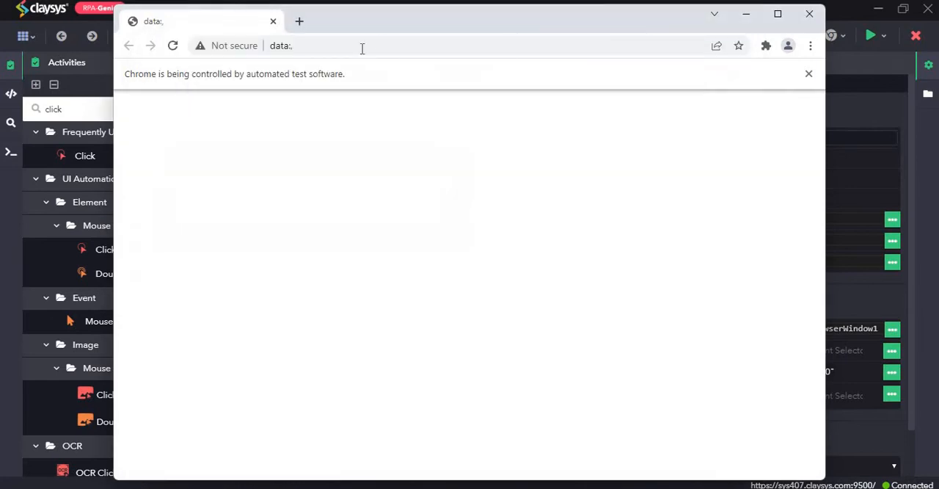
pyautogui.click(361, 45)
pyautogui.hotkey('ctrl', 'a')
pyautogui.write('"https://www.rpachallenge.com/"')
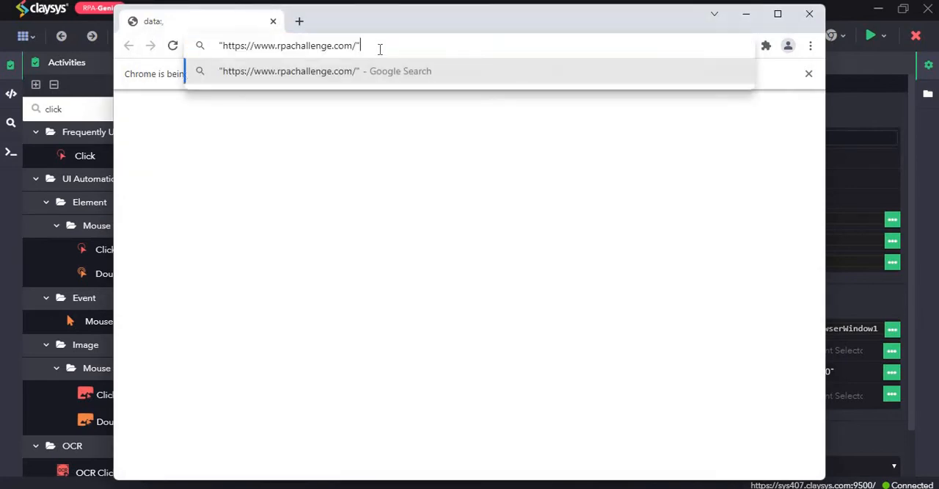
pyautogui.click(225, 45)
pyautogui.press('BackSpace')
pyautogui.press('End')
pyautogui.press('BackSpace')
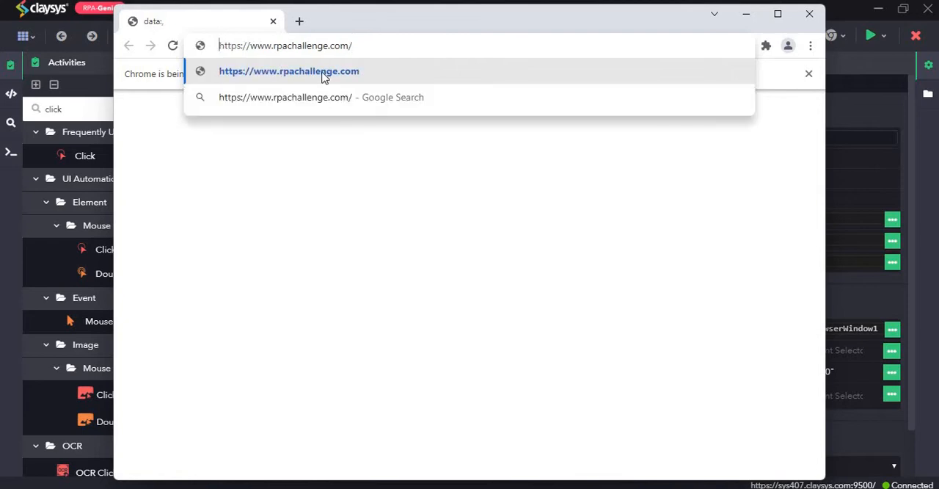
pyautogui.click(381, 81)
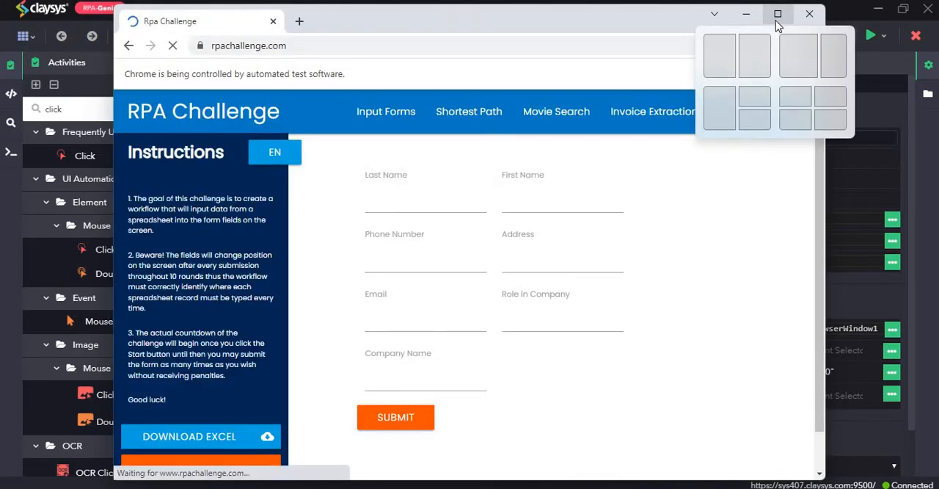
pyautogui.click(778, 16)
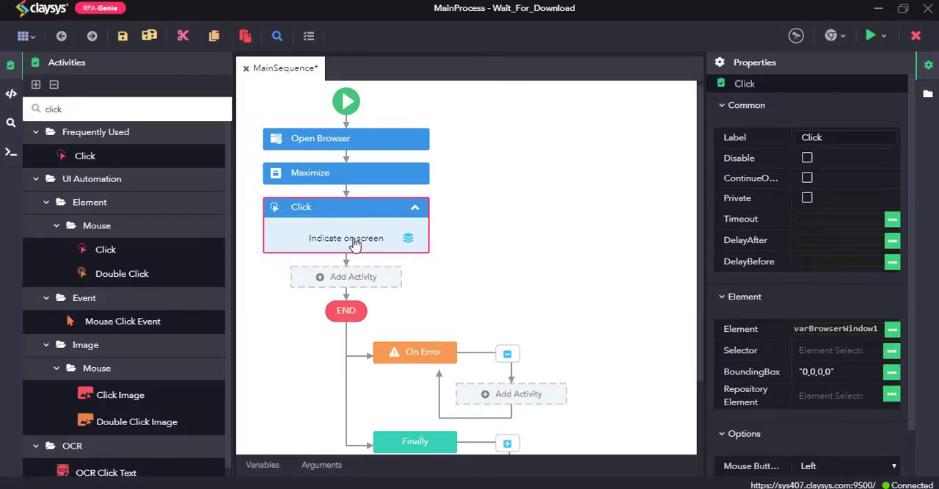
# Indicate the DOWNLOAD EXCEL button in the RPA Challenge Chrome window as the Click target.
pyautogui.click(354, 243)
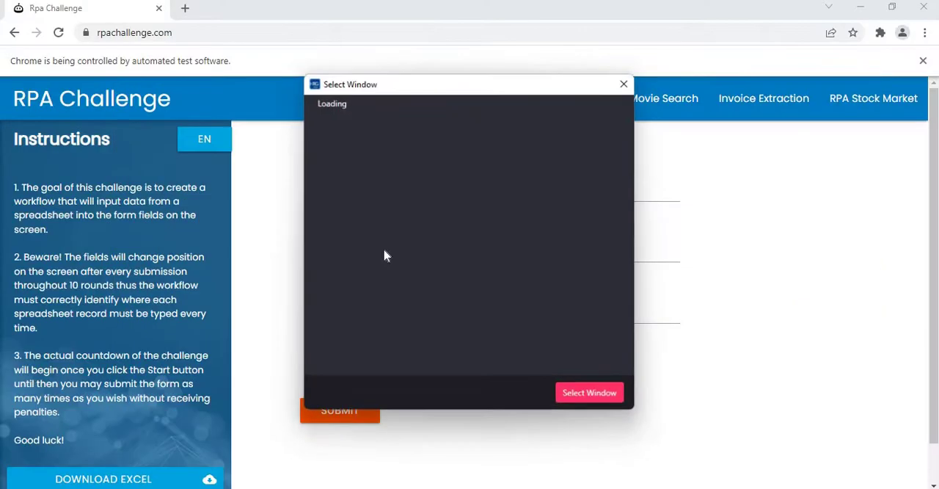
pyautogui.click(380, 140)
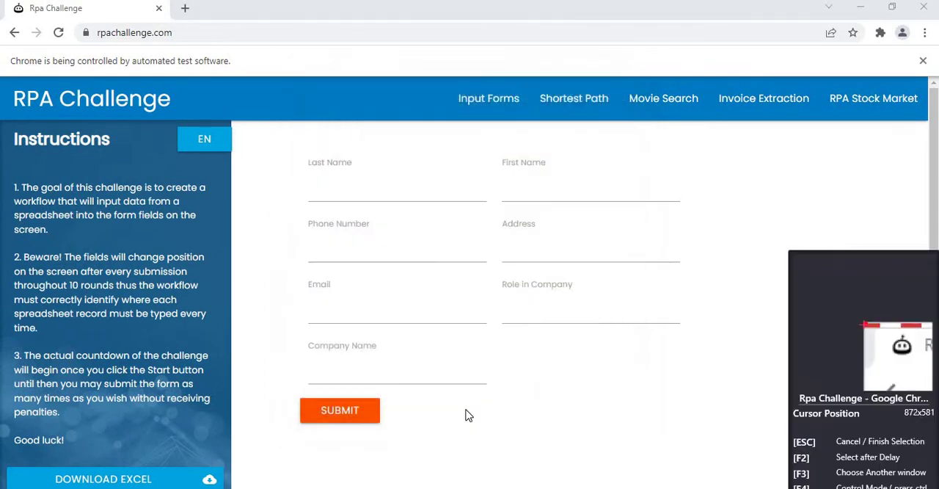
pyautogui.click(605, 400)
pyautogui.scroll(-1, 153, 445)
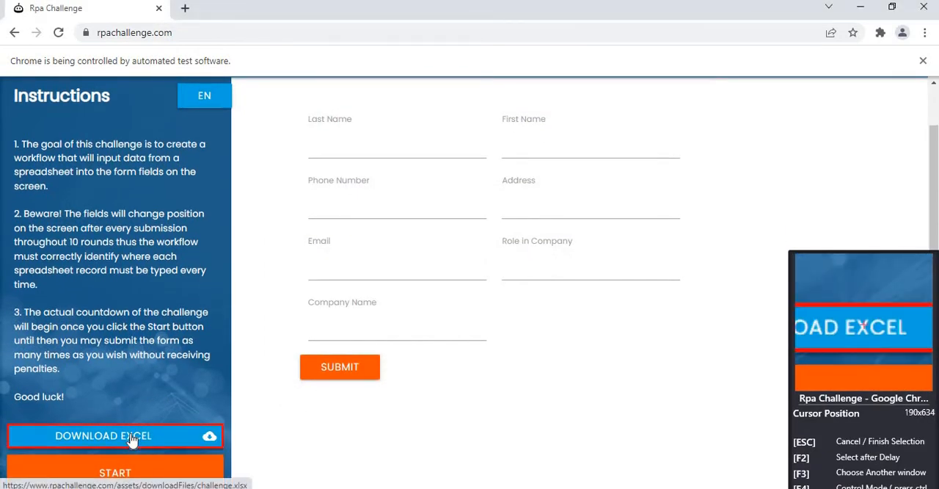
pyautogui.click(132, 439)
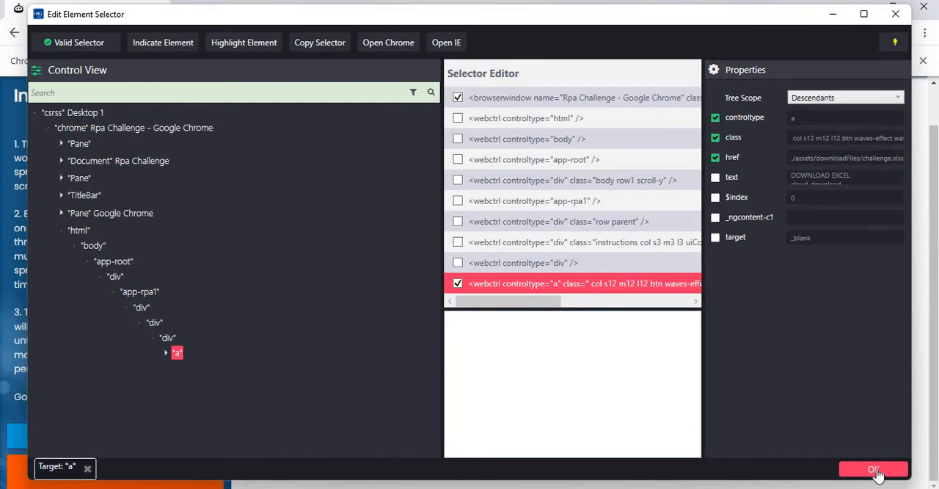
pyautogui.click(875, 470)
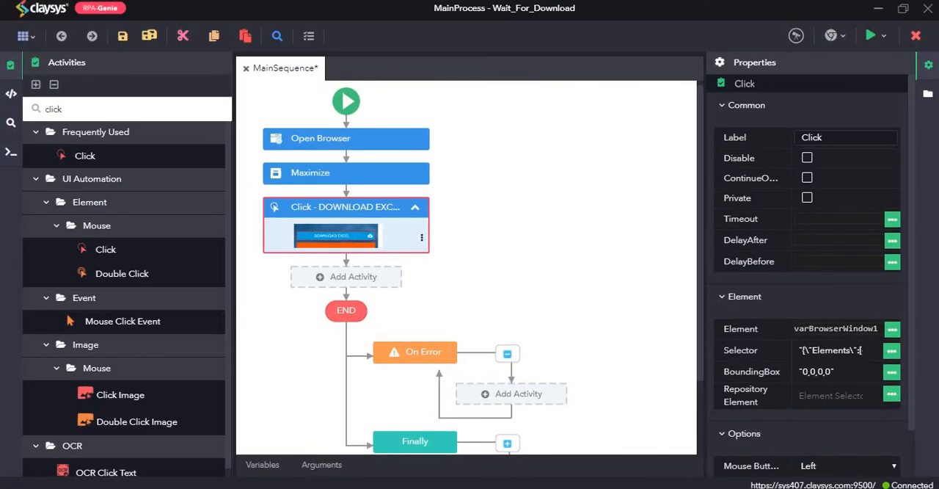
# Delete varBrowserWindow1 from the Click step's Element property and clear the activity search.
pyautogui.doubleClick(830, 328)
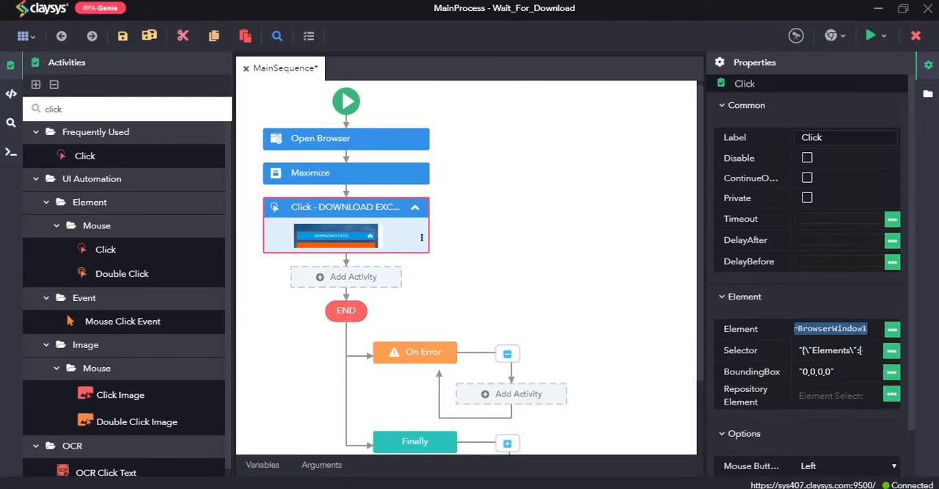
pyautogui.press('BackSpace')
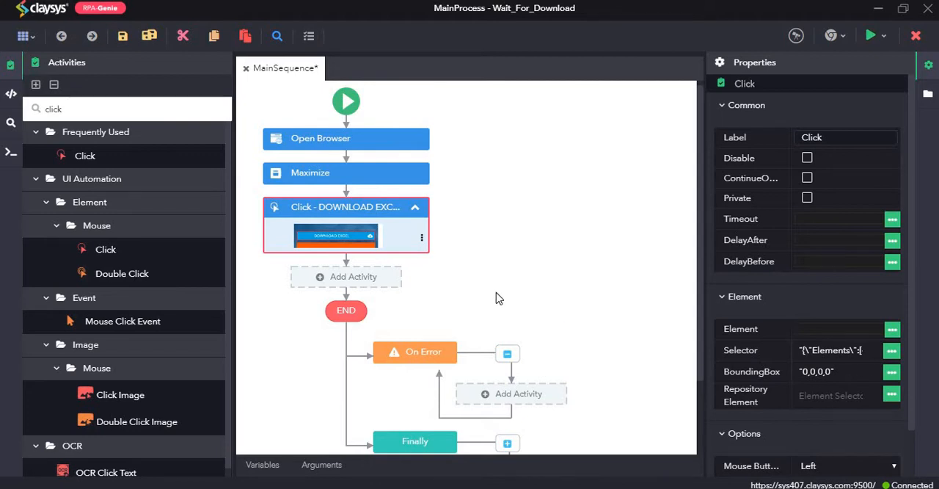
pyautogui.moveTo(128, 109)
pyautogui.hotkey('ctrl', 'a')
pyautogui.press('BackSpace')
pyautogui.write('w')
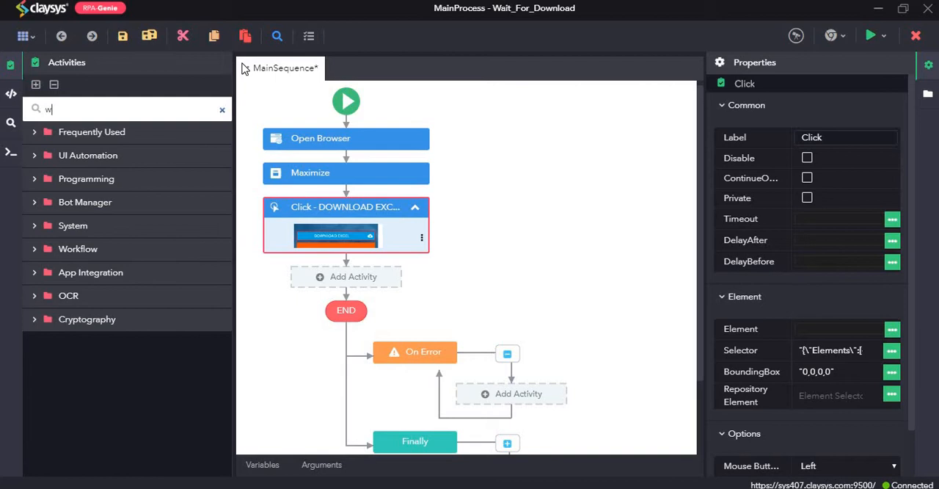
pyautogui.write('ait for')
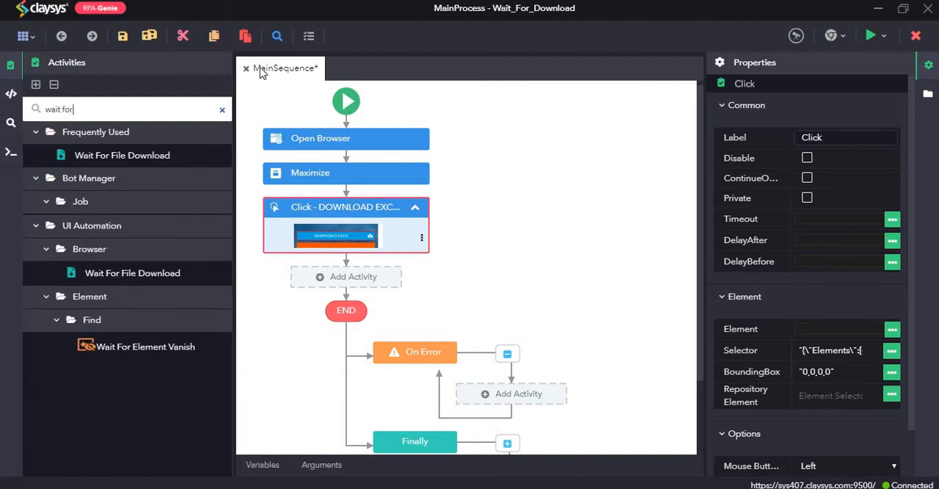
# Place Wait For File Download into the slot below the Click step.
pyautogui.moveTo(157, 156)
pyautogui.mouseDown()
pyautogui.moveTo(359, 246)
pyautogui.moveTo(345, 278)
pyautogui.mouseUp()
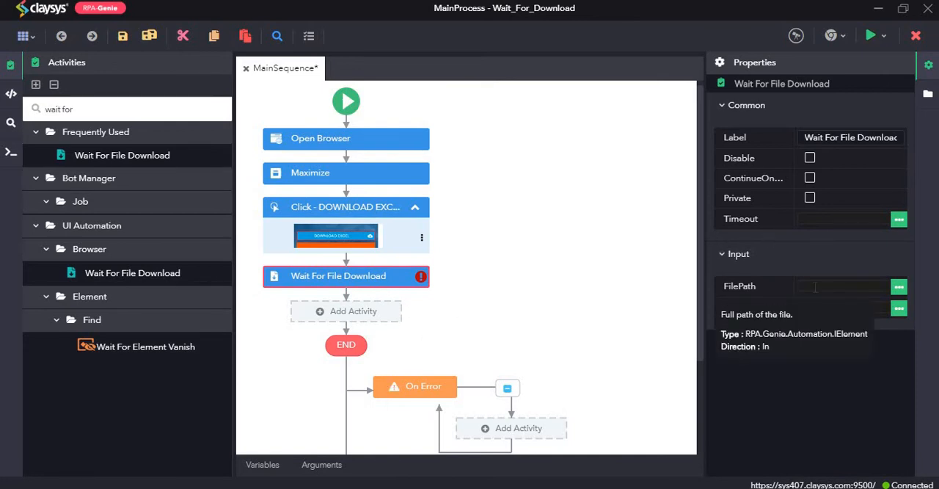
# Add a new workflow variable named varFilePath.
pyautogui.click(261, 467)
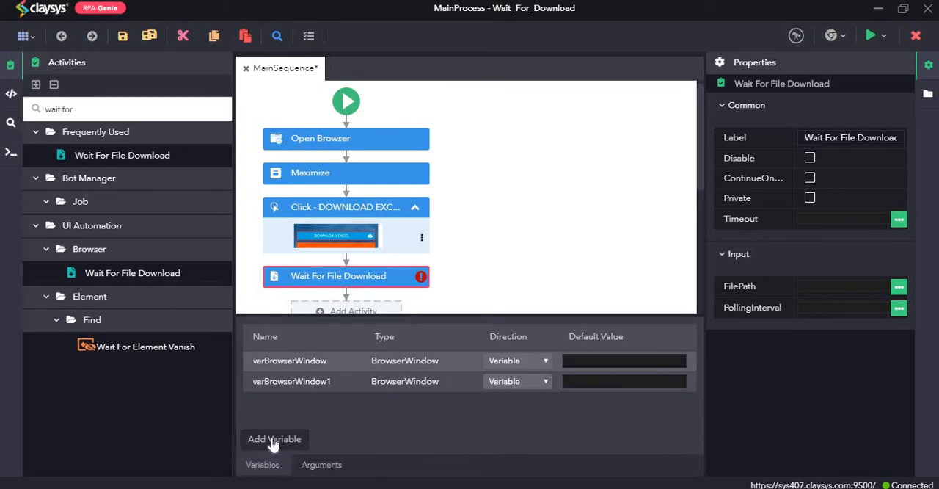
pyautogui.click(279, 440)
pyautogui.write('varF')
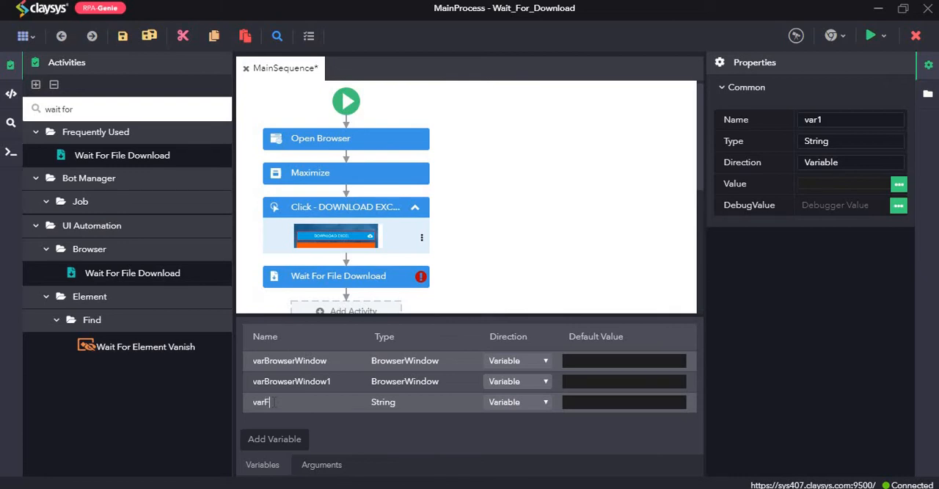
pyautogui.write('ilePath')
pyautogui.press('Tab')
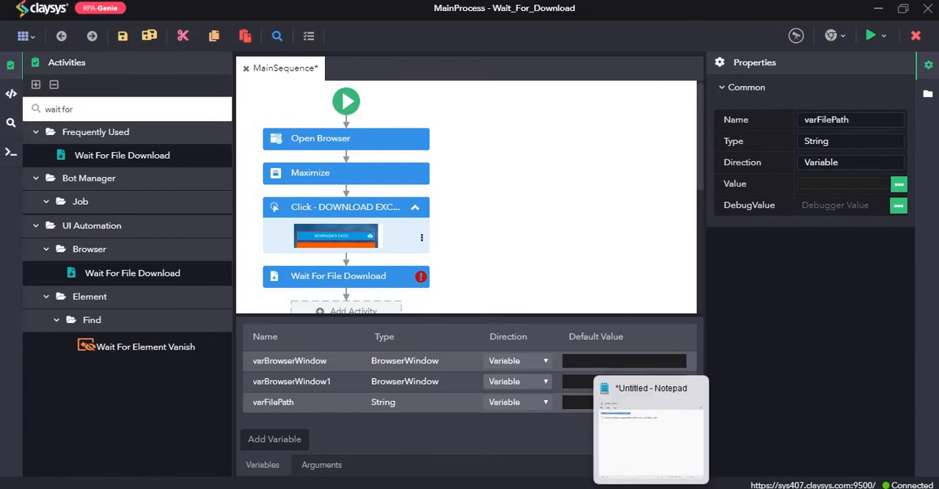
# Set varFilePath's default value to the challenge.xlsx Downloads path copied from Notepad.
pyautogui.click(651, 429)
pyautogui.moveTo(486, 131); pyautogui.dragTo(161, 135)
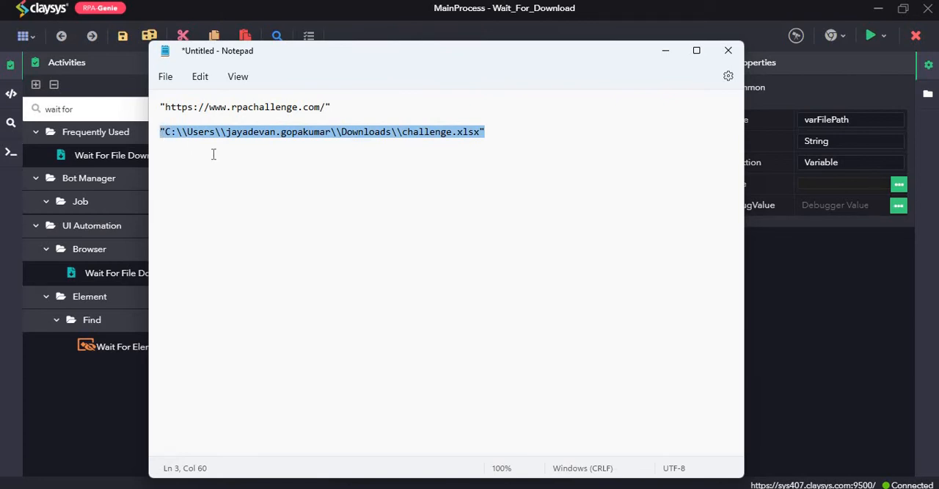
pyautogui.click(328, 230)
pyautogui.click(665, 51)
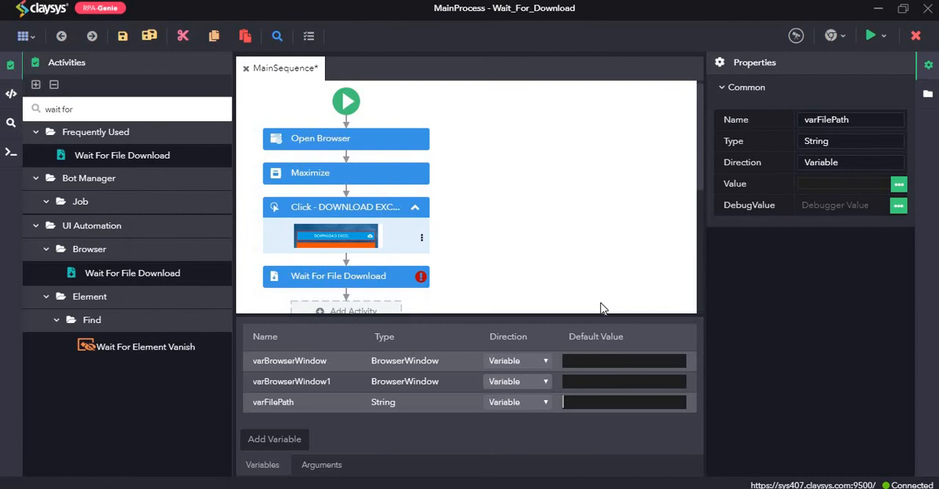
pyautogui.hotkey('ctrl', 'v')
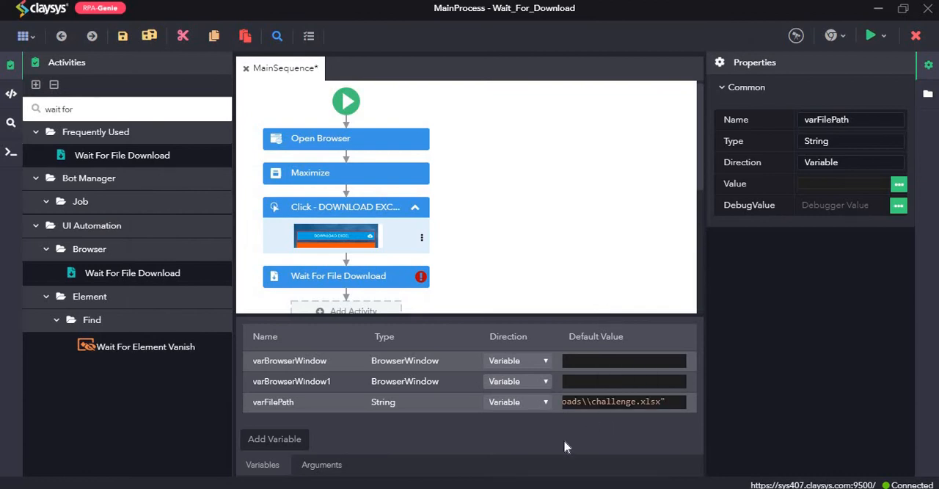
# Set Wait For File Download's FilePath to varFilePath via the autocomplete suggestion.
pyautogui.click(263, 465)
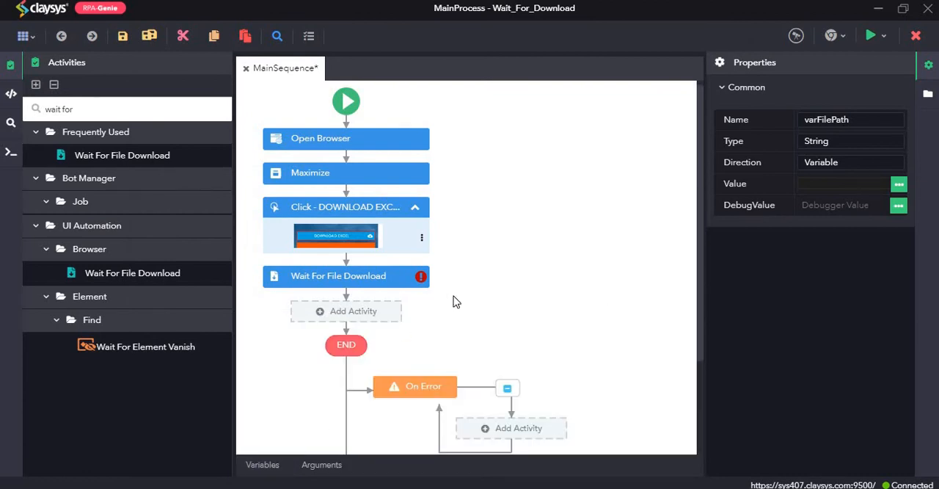
pyautogui.click(327, 286)
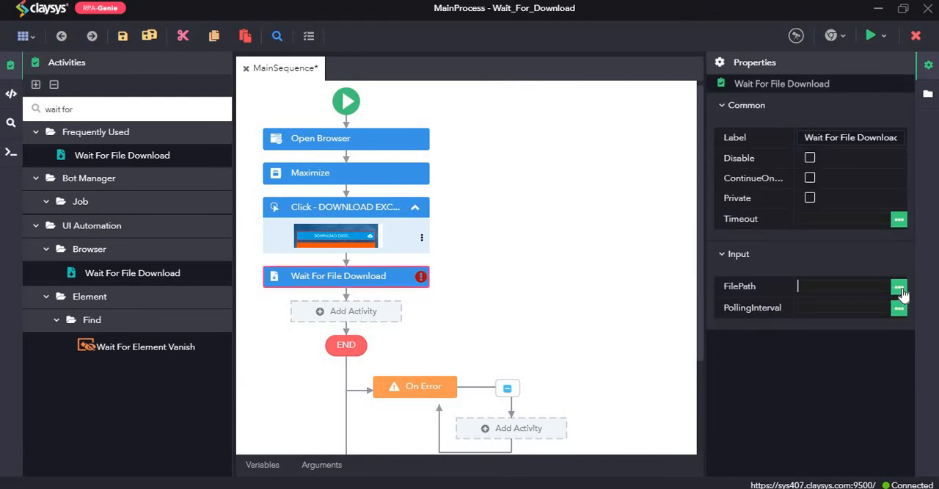
pyautogui.click(900, 287)
pyautogui.click(671, 124)
pyautogui.click(833, 287)
pyautogui.write('var')
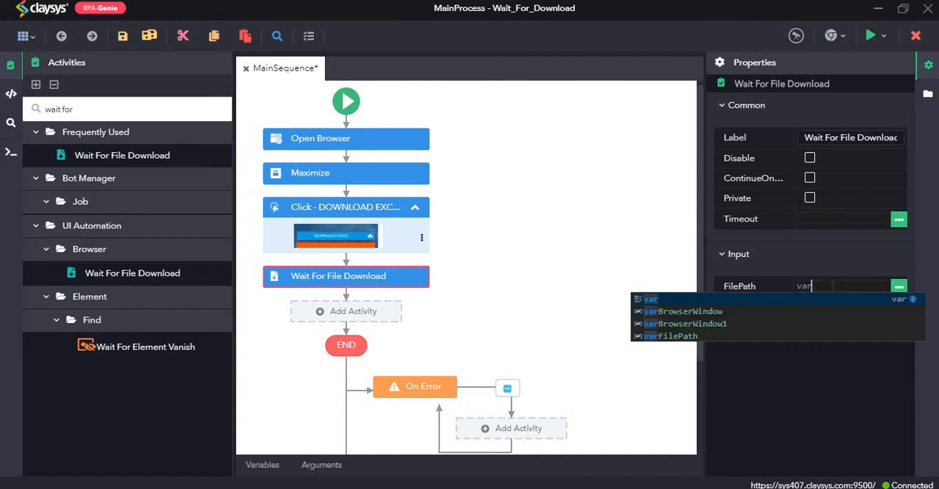
pyautogui.write('fi')
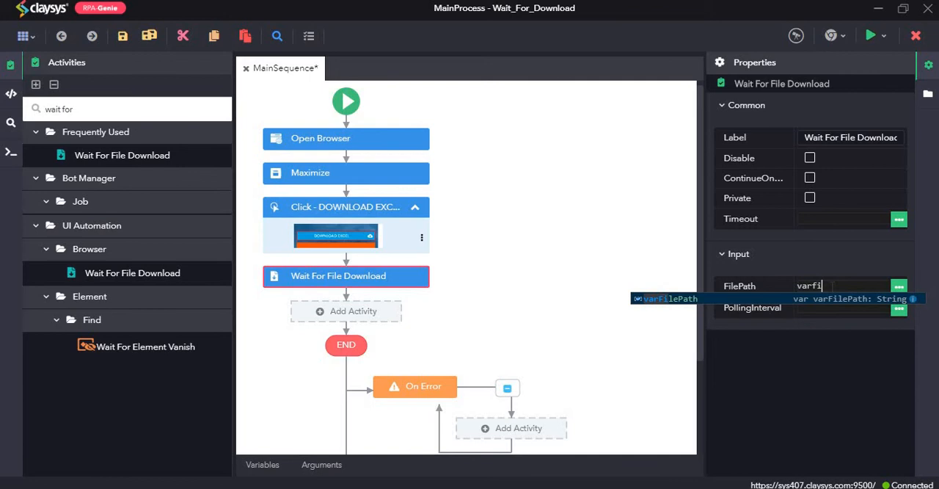
pyautogui.press('Return')
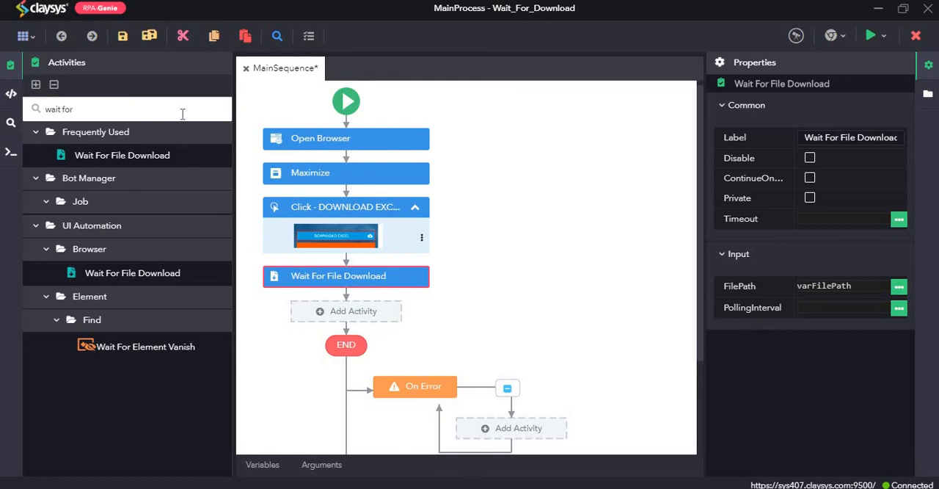
# Place a Message Box after the wait with Message "Excel File Downloaded".
pyautogui.hotkey('ctrl', 'a')
pyautogui.press('BackSpace')
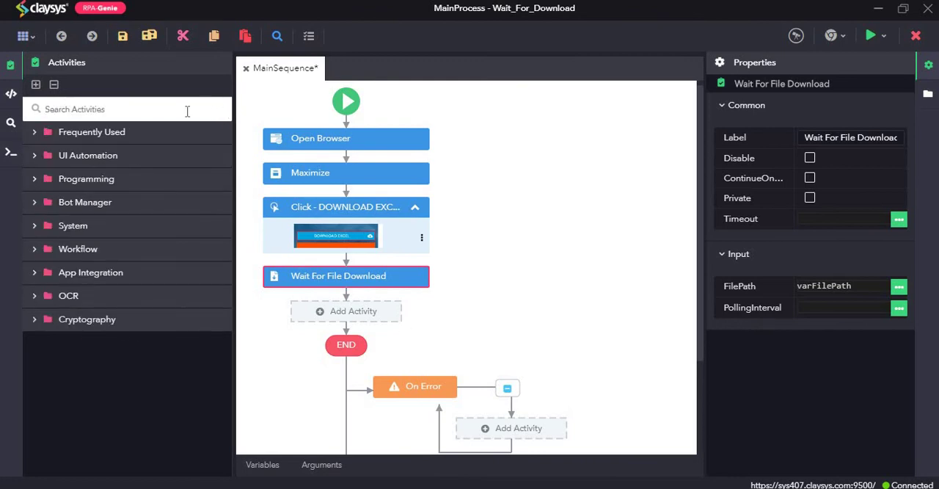
pyautogui.write('mess')
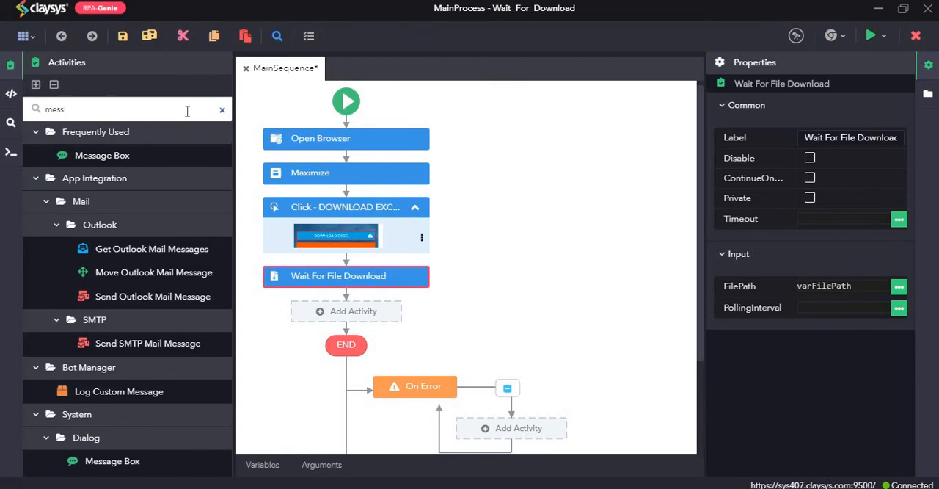
pyautogui.moveTo(121, 156); pyautogui.dragTo(350, 317)
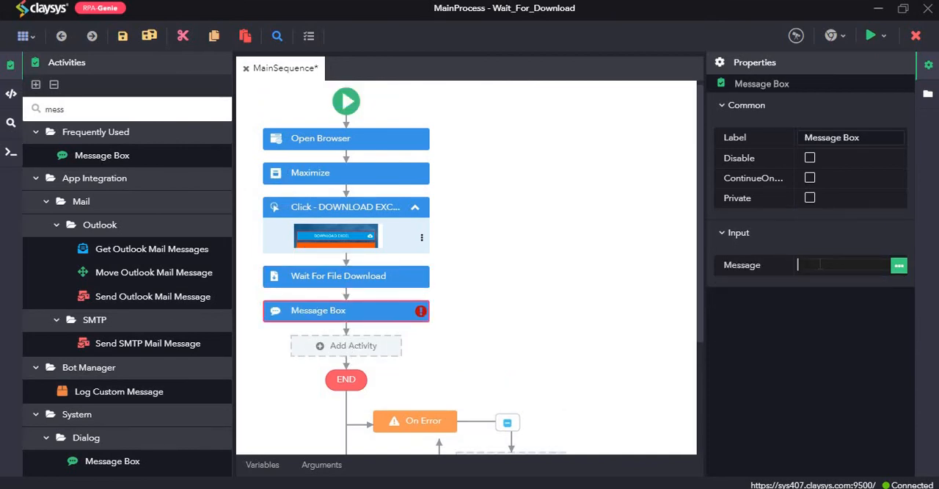
pyautogui.write('"Ex')
pyautogui.write('cel Fi')
pyautogui.write('le Down')
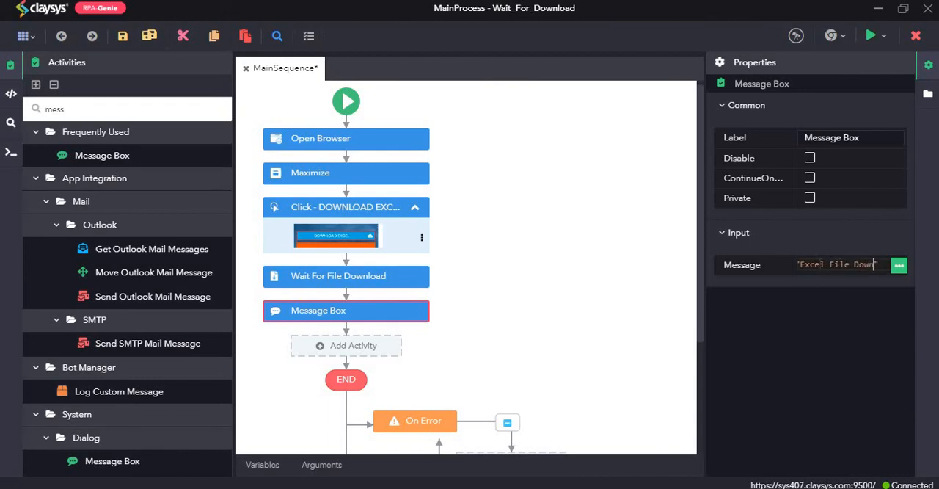
pyautogui.write('loaded')
pyautogui.click(350, 141)
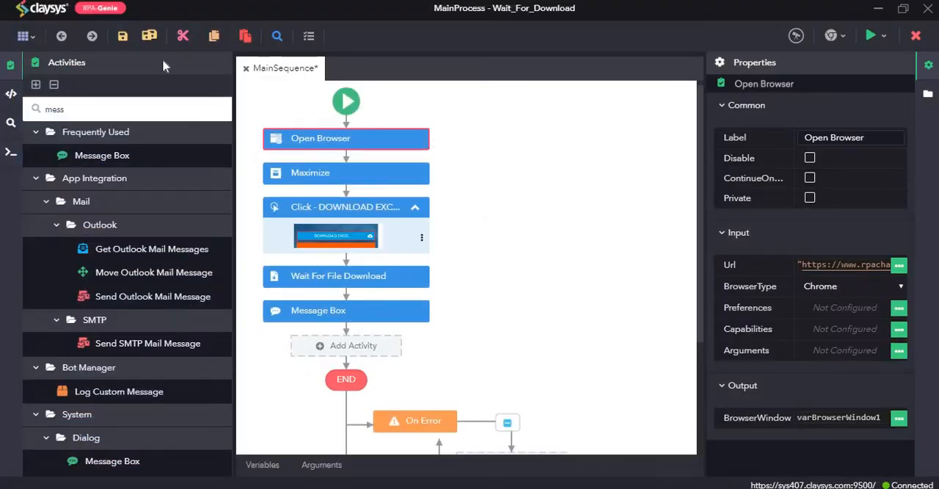
# Save the workflow and run MainSequence from the Run list.
pyautogui.click(149, 35)
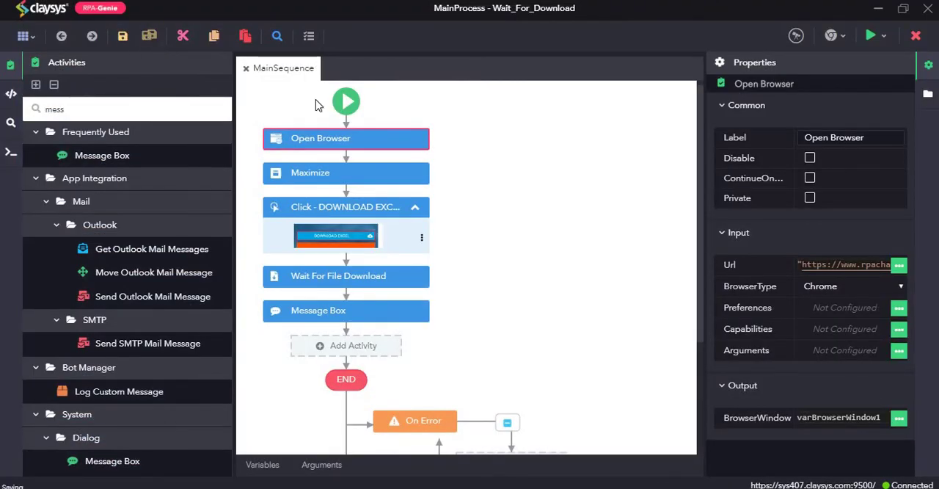
pyautogui.click(885, 36)
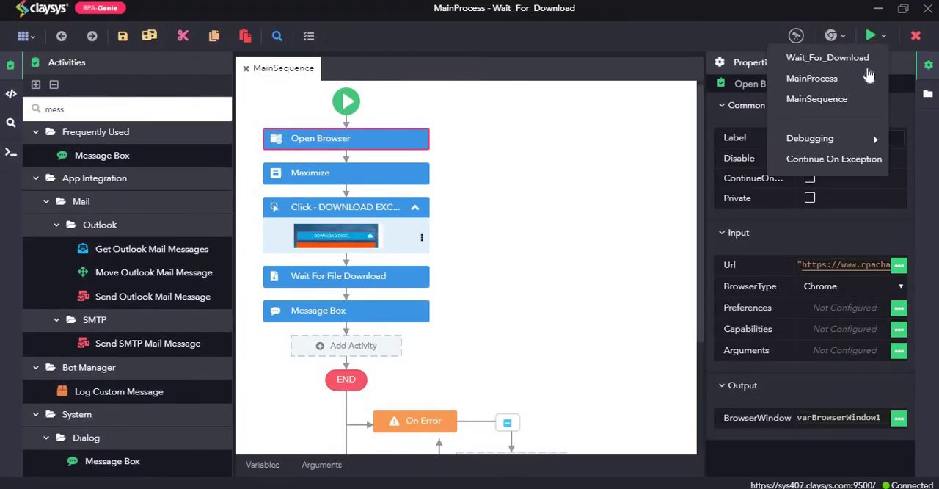
pyautogui.click(841, 100)
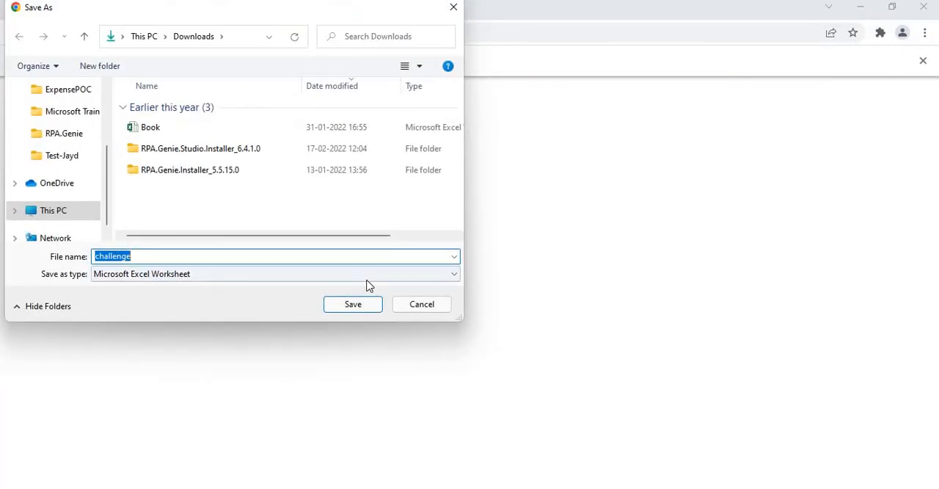
# Save challenge.xlsx to Downloads and dismiss the 'Excel File Downloaded' message.
pyautogui.click(358, 306)
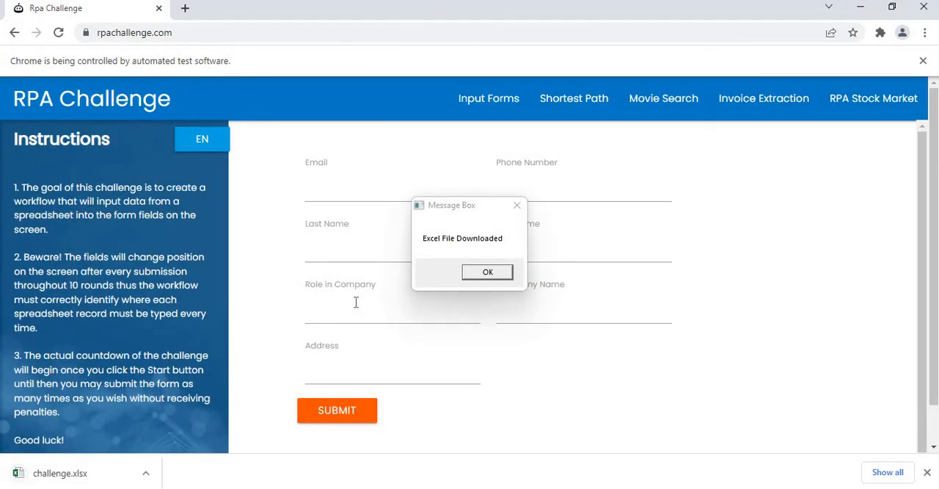
pyautogui.click(488, 273)
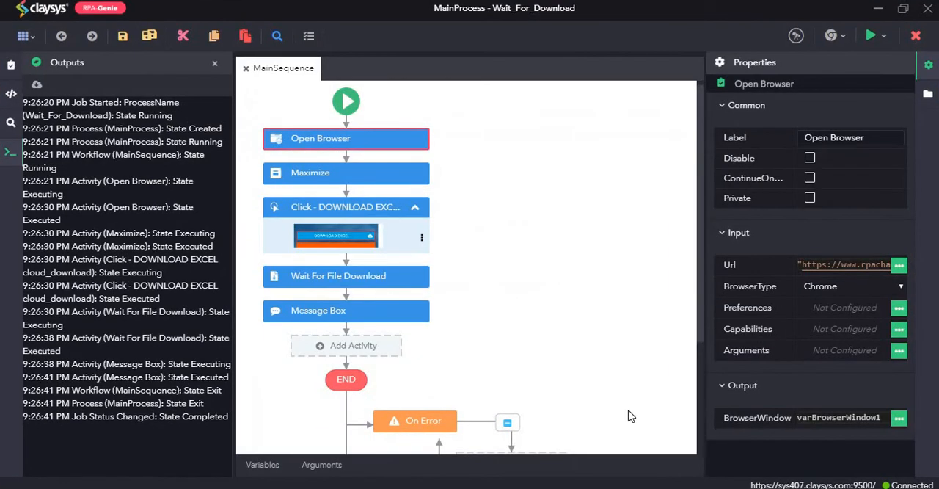